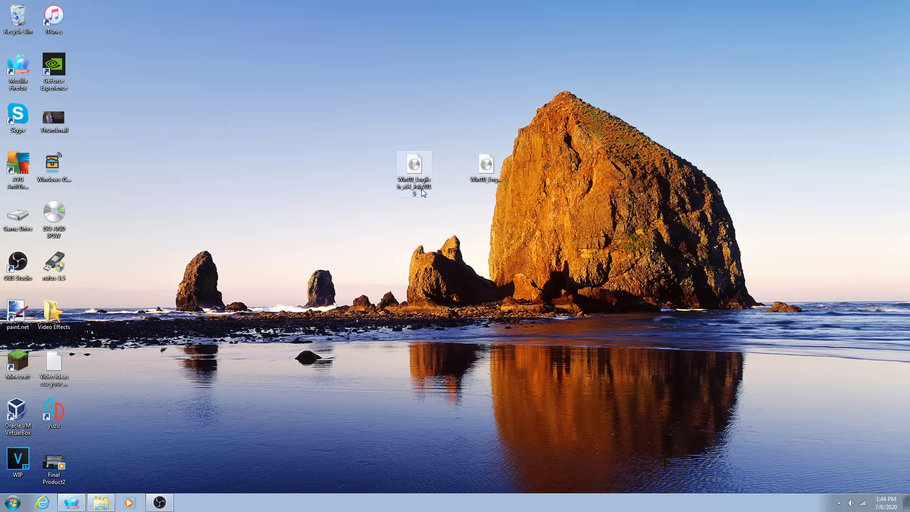
Finish the new Windows 10 VM with 4096 MB memory, then start Windows 10 2015
left_click(412, 231)
left_click(493, 184)
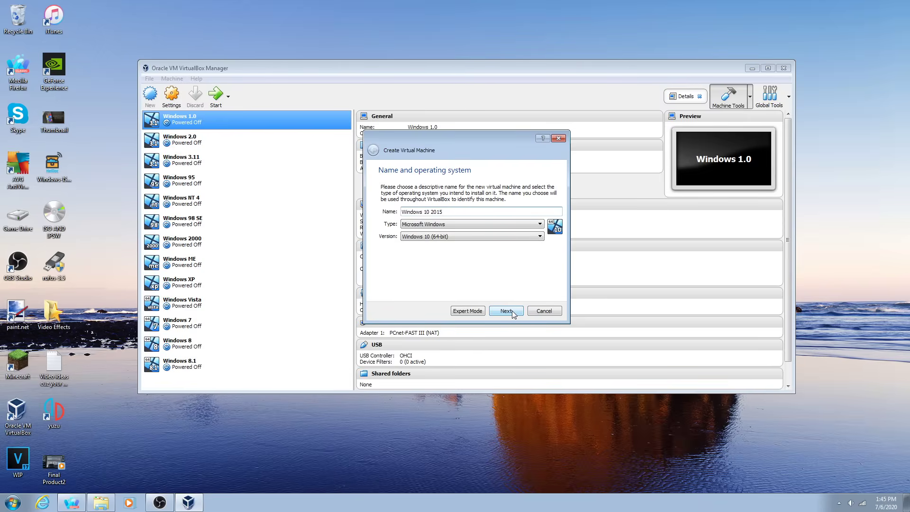
left_click(506, 311)
left_click_drag(395, 218, 410, 217)
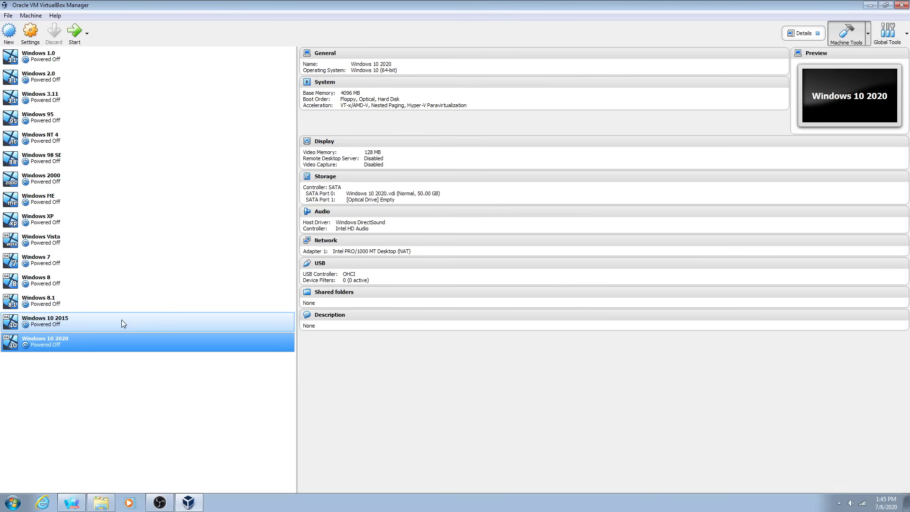
left_click(121, 322)
double_click(113, 321)
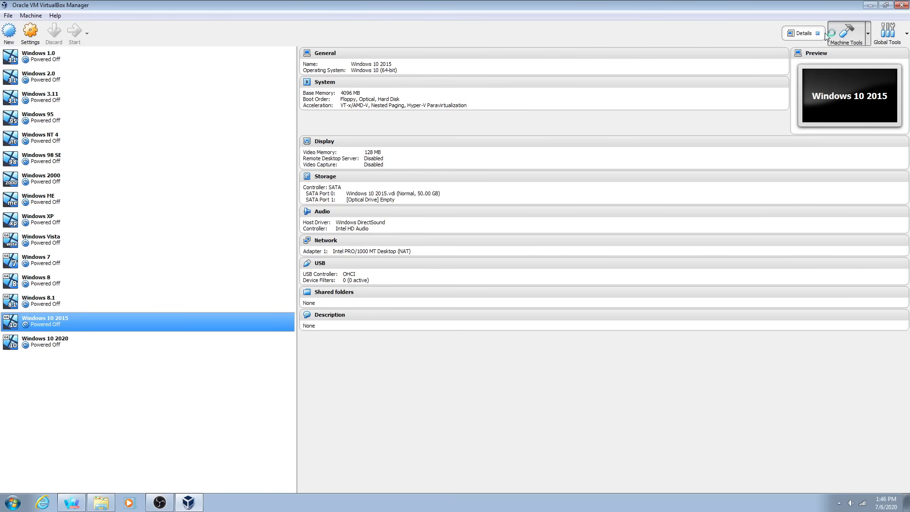
Boot the Windows 10 2015 VM from the Win10_English_x64_July2015 disc image on the Desktop
left_click(537, 299)
left_click(401, 232)
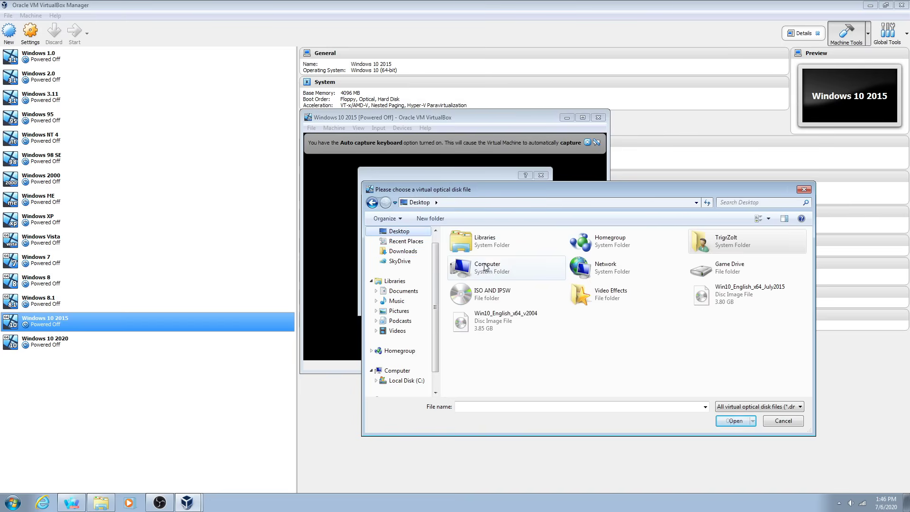
left_click(730, 308)
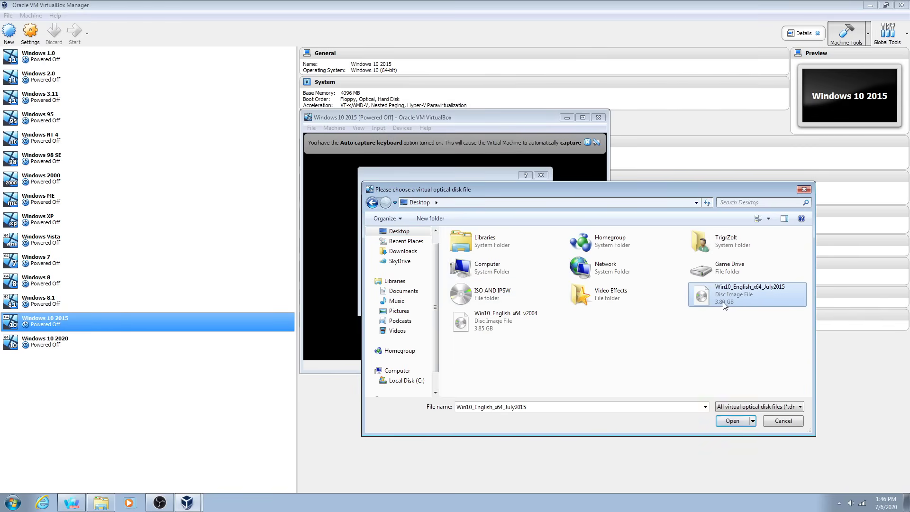
double_click(721, 305)
left_click(505, 303)
Boot the Windows 10 2020 VM from Win10_English_x64_v2004 and snap its window to the right half
left_click(76, 341)
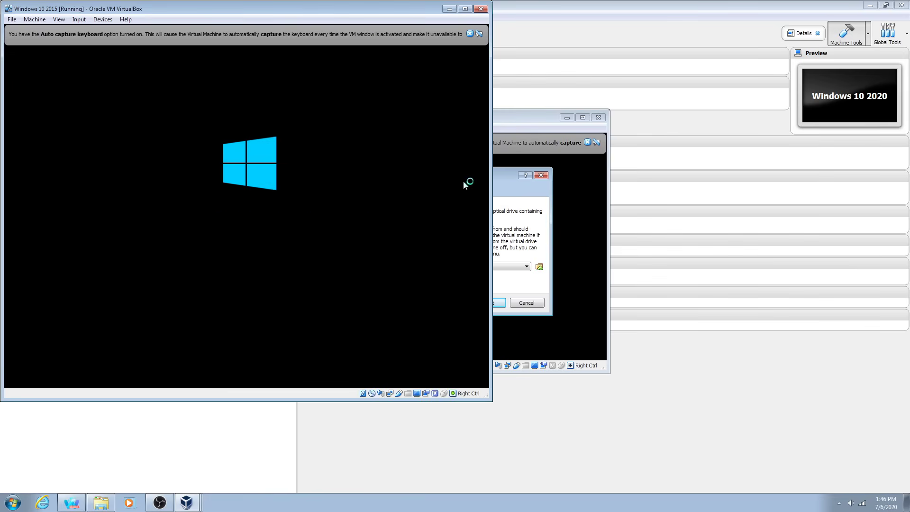
left_click(516, 171)
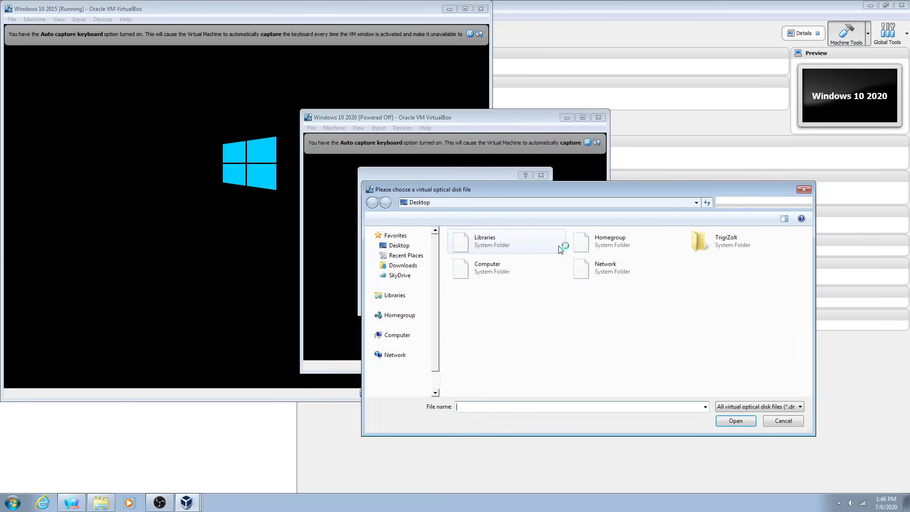
left_click(748, 294)
left_click(505, 324)
double_click(504, 323)
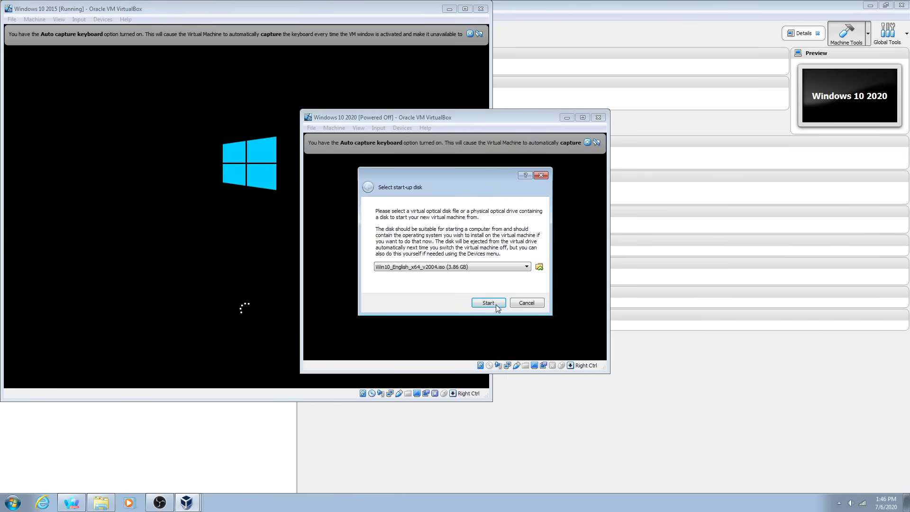
left_click(496, 304)
key("super+Right")
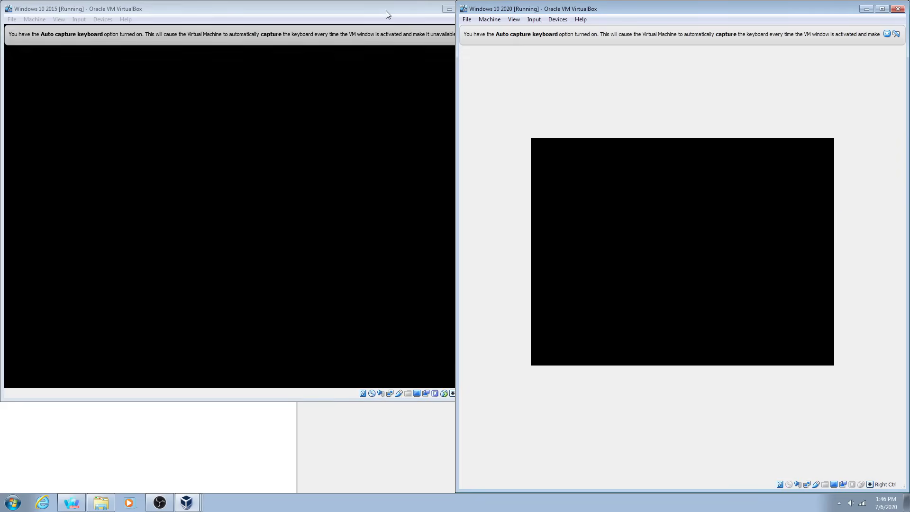
Snap the 2015 VM window to the left half and continue past the 2020 language page
left_click_drag(385, 10, 29, 251)
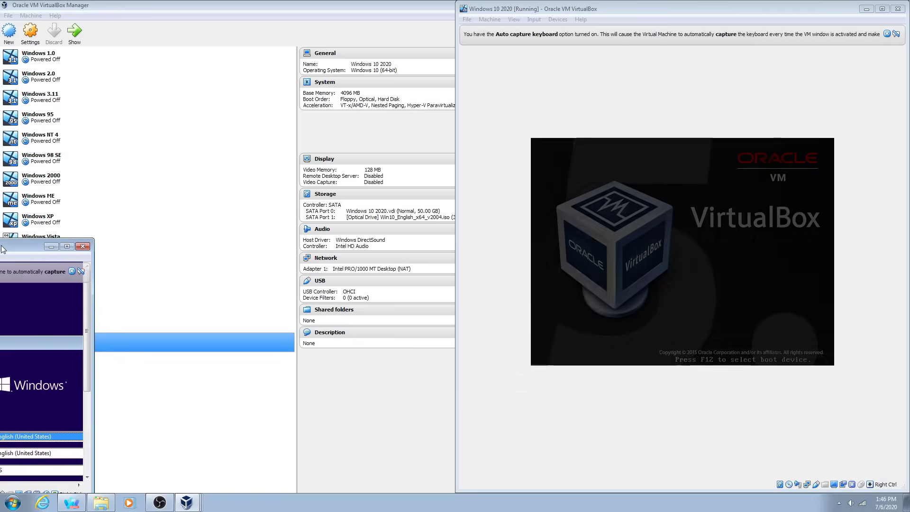
key("super+Left")
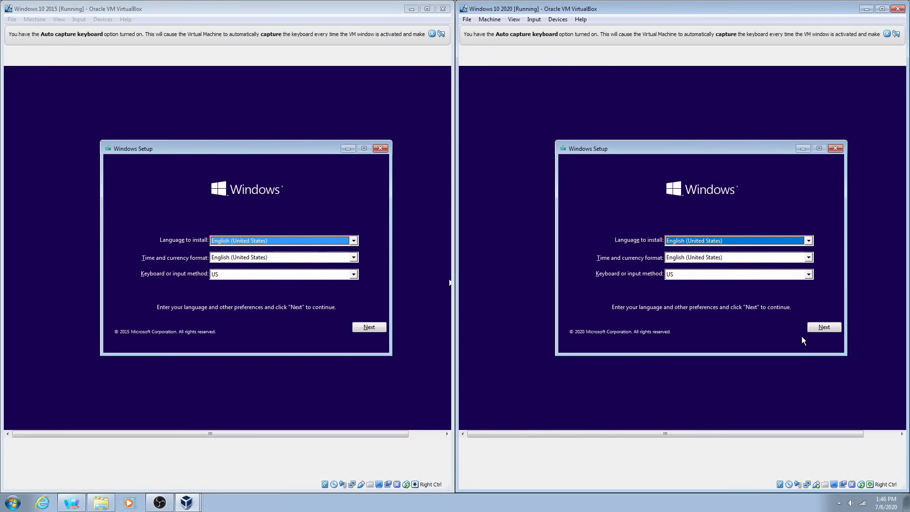
left_click(814, 327)
Move both setups past the language page and start Install now in each VM
left_click(365, 329)
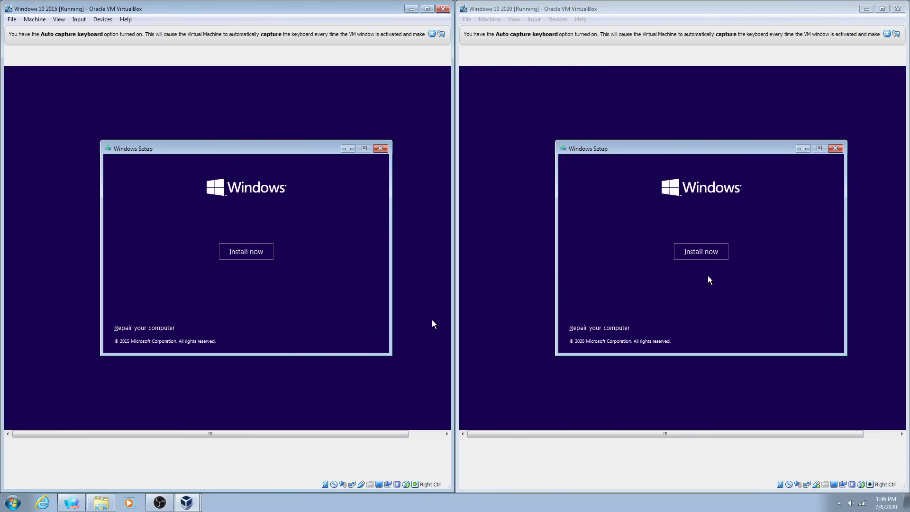
left_click(703, 257)
left_click(246, 251)
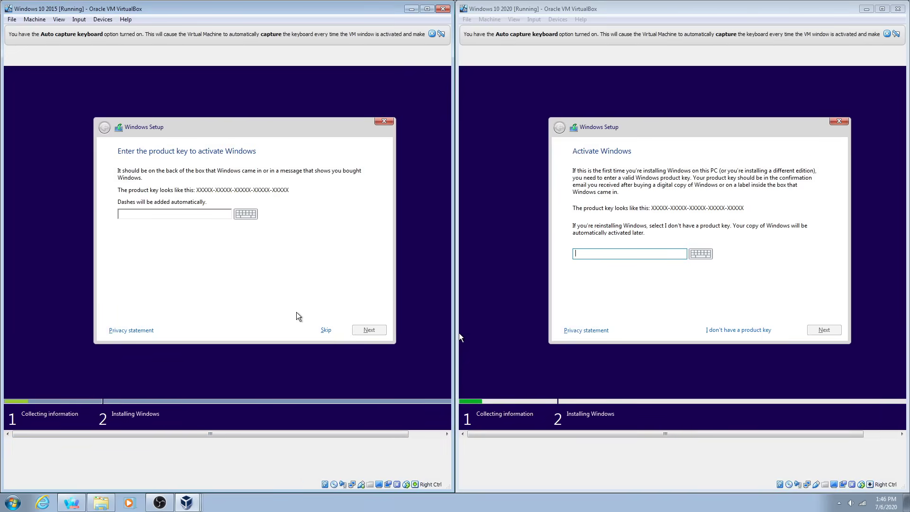
Skip the product key in both setups and select Windows 10 Pro in each
left_click(327, 330)
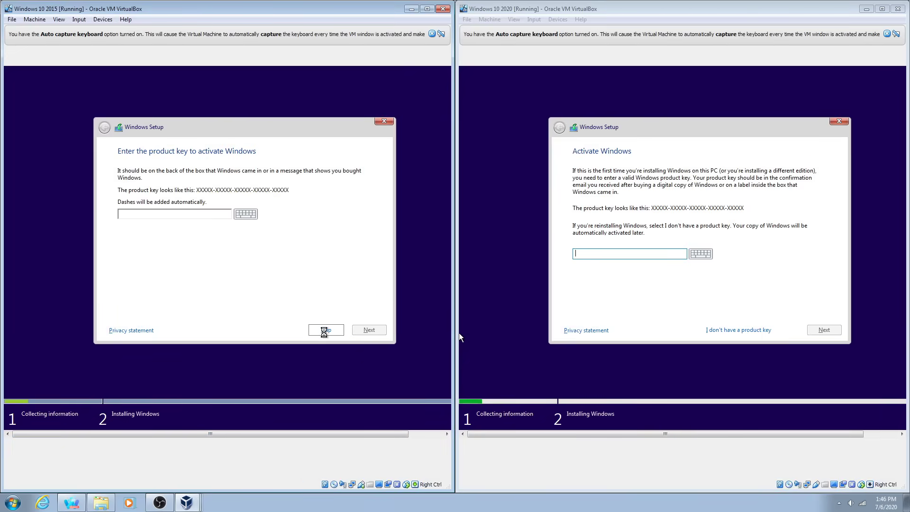
left_click(744, 330)
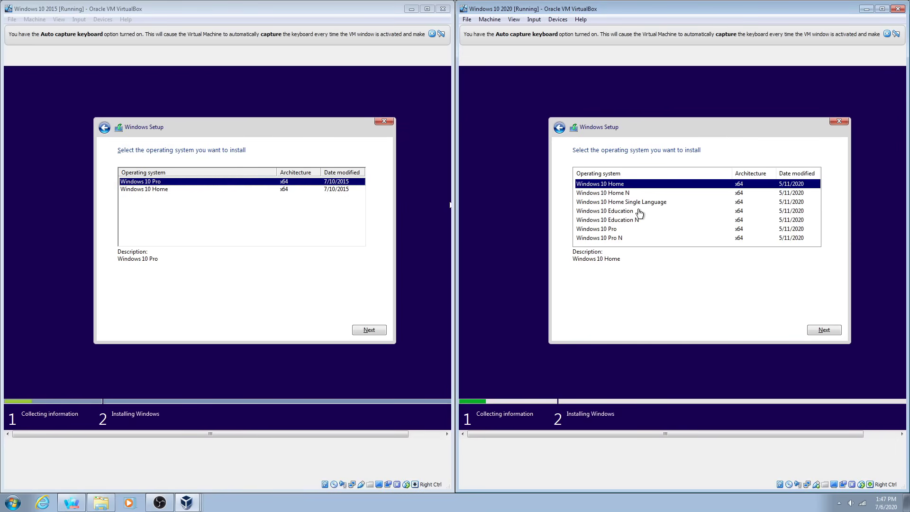
left_click(632, 230)
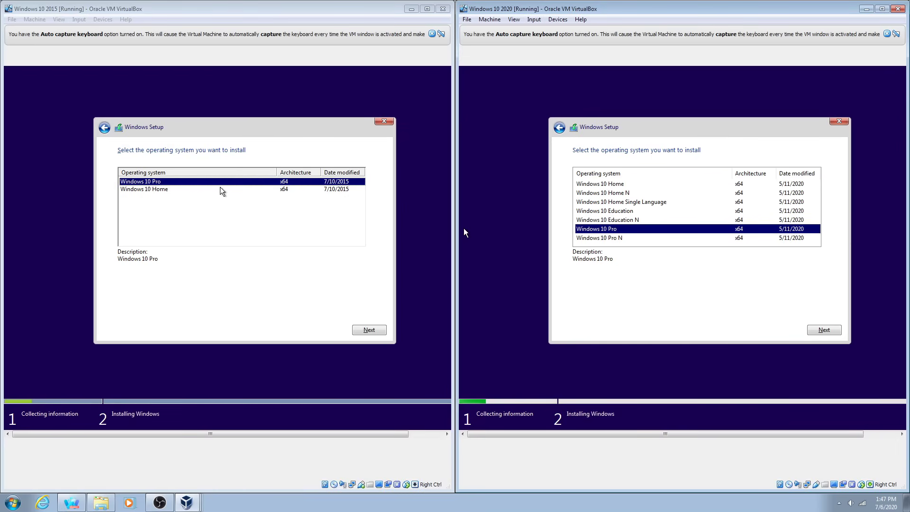
left_click(362, 329)
left_click(363, 330)
Compare the license dates, July 2015 versus June 2018, on both setups' license pages
left_click_drag(286, 173, 366, 174)
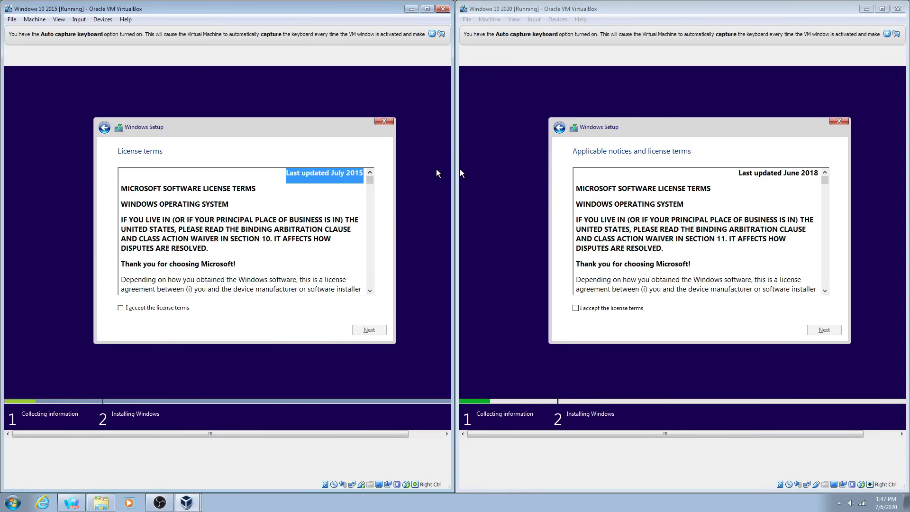
left_click_drag(738, 173, 811, 174)
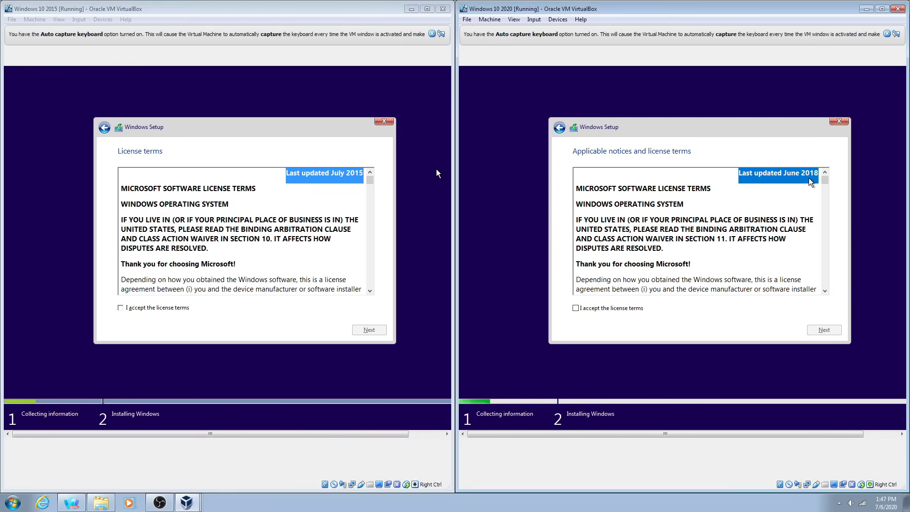
left_click(809, 182)
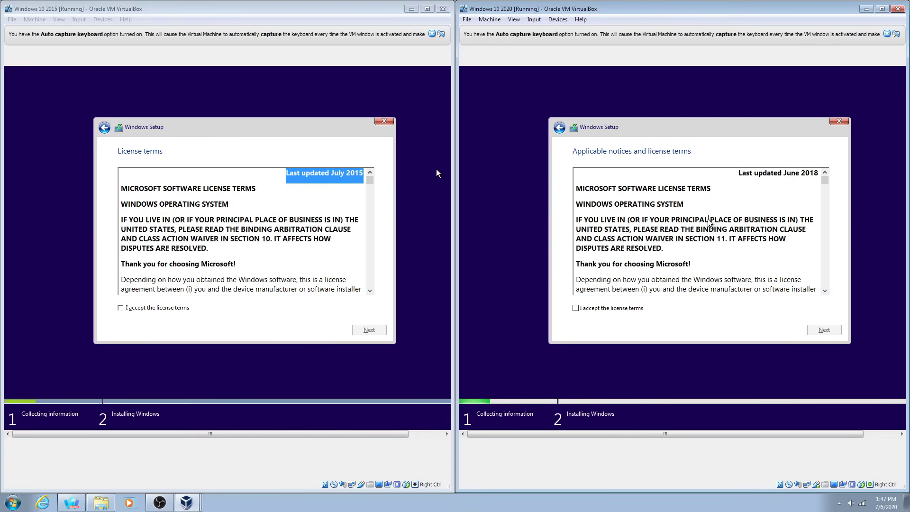
scroll(808, 194, "down", 3)
scroll(808, 195, "up", 3)
left_click(436, 169)
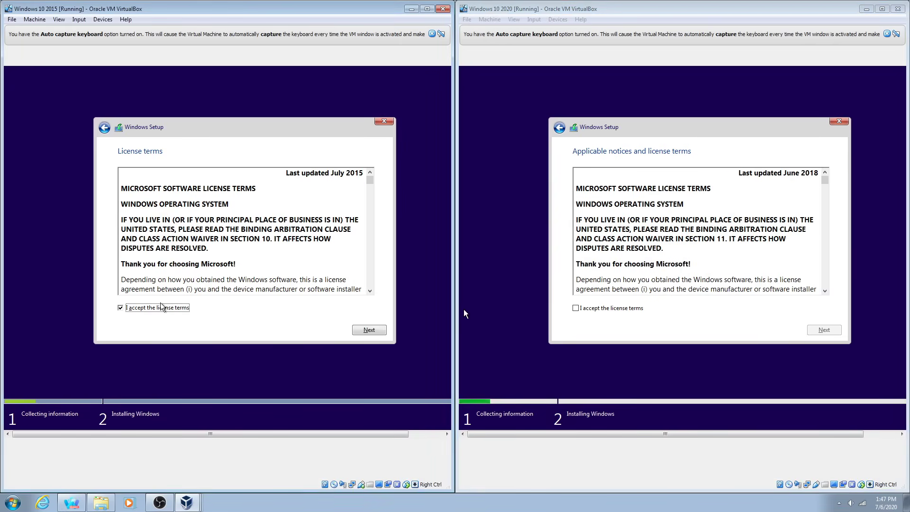
Accept the license terms in both setups and let the installations proceed
left_click(127, 308)
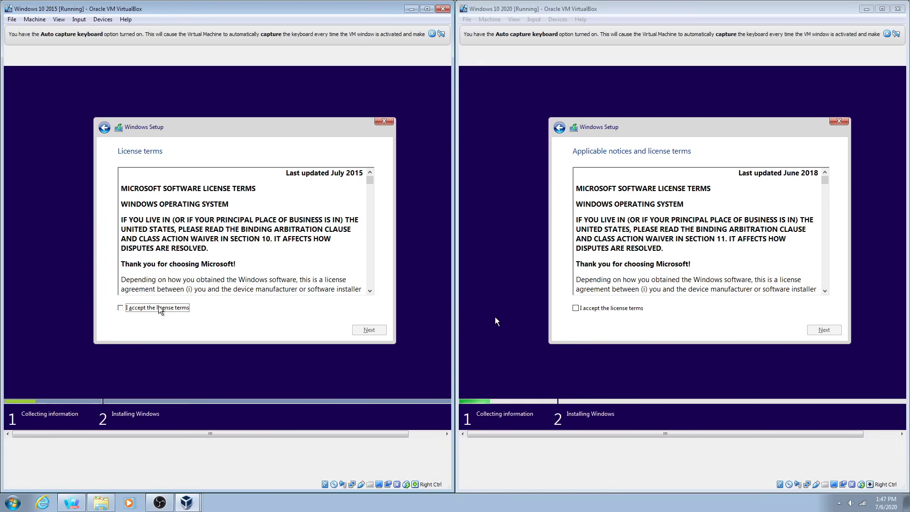
left_click(626, 309)
left_click(436, 308)
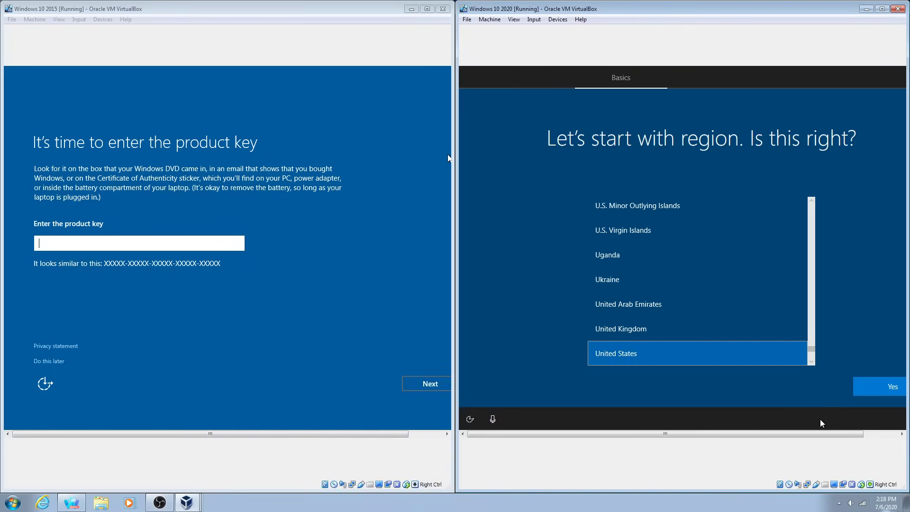
left_click(885, 502)
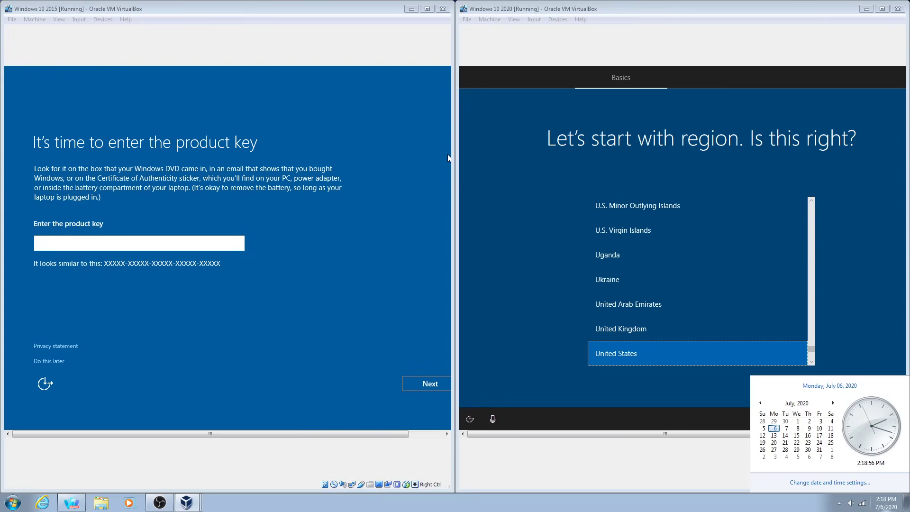
Choose Do this later and Express settings in 2015; confirm United States and skip keyboard layout in 2020
left_click(630, 441)
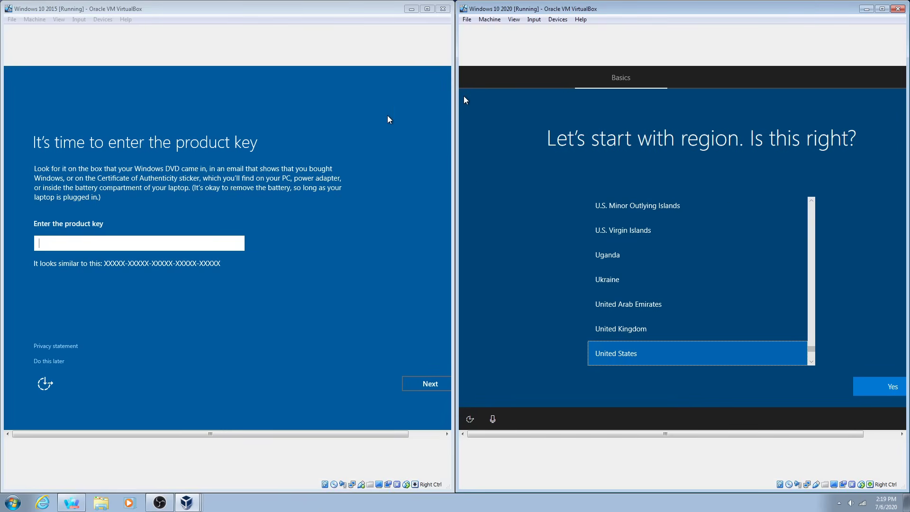
left_click(57, 361)
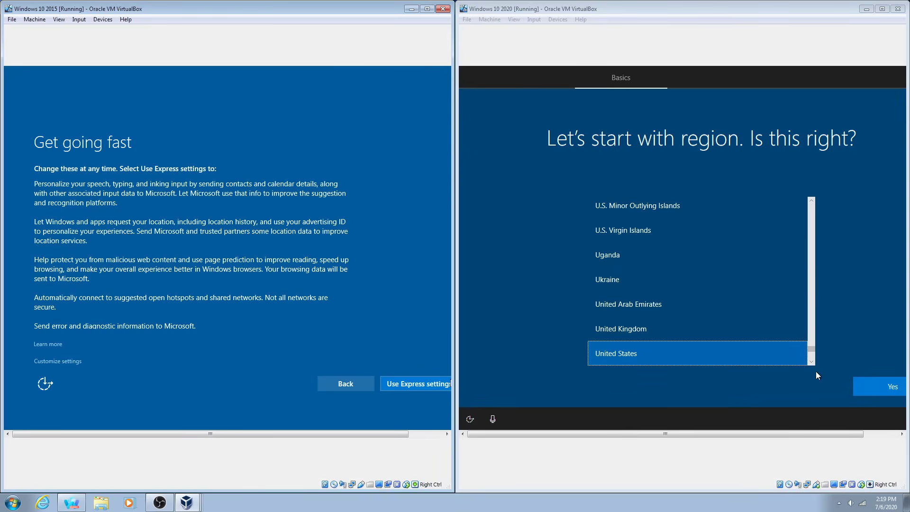
left_click(866, 392)
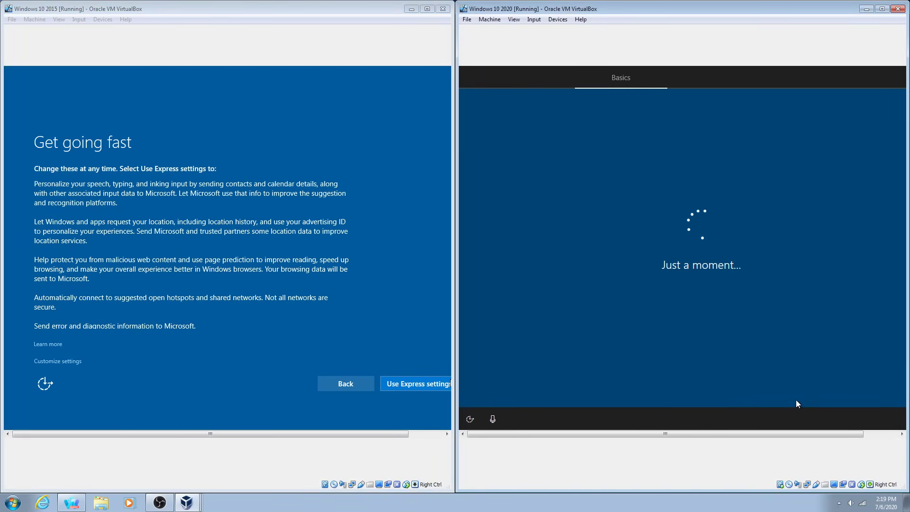
left_click(894, 393)
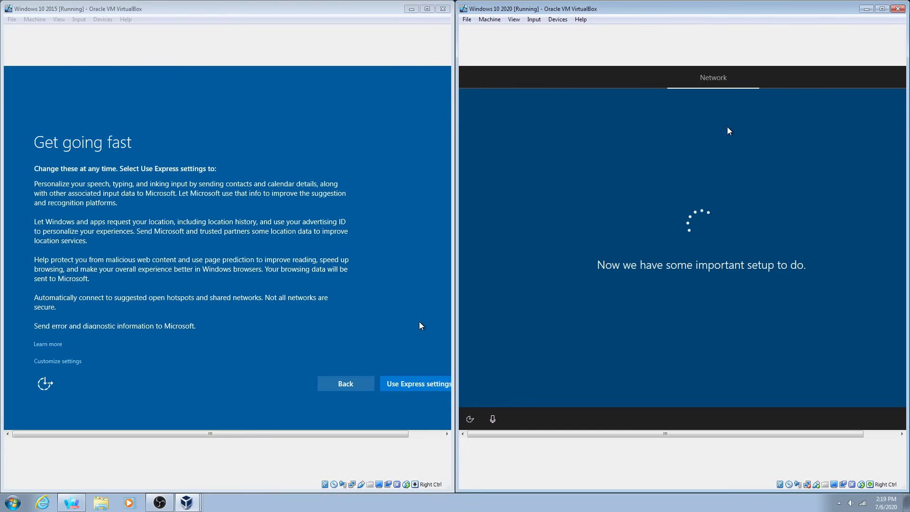
left_click(309, 340)
left_click(385, 381)
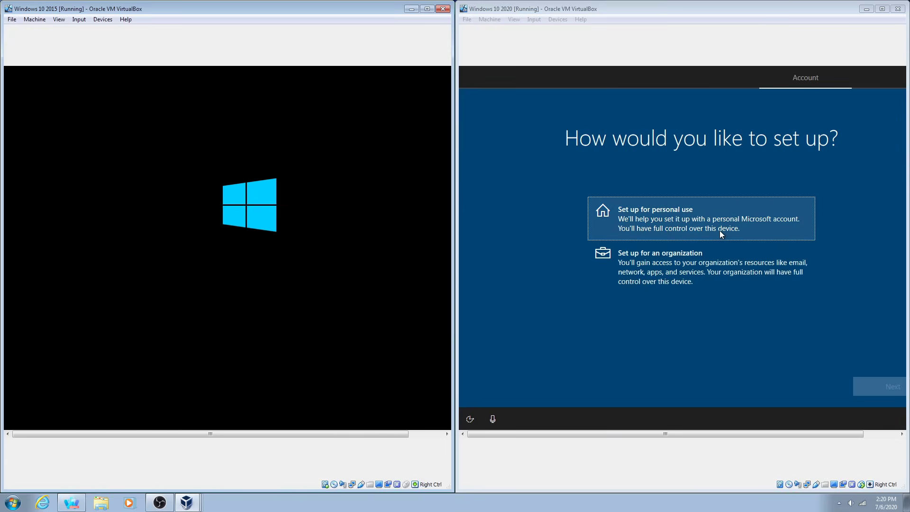
Set the 2020 VM for personal use with an offline account and limited experience
left_click(606, 214)
left_click(868, 383)
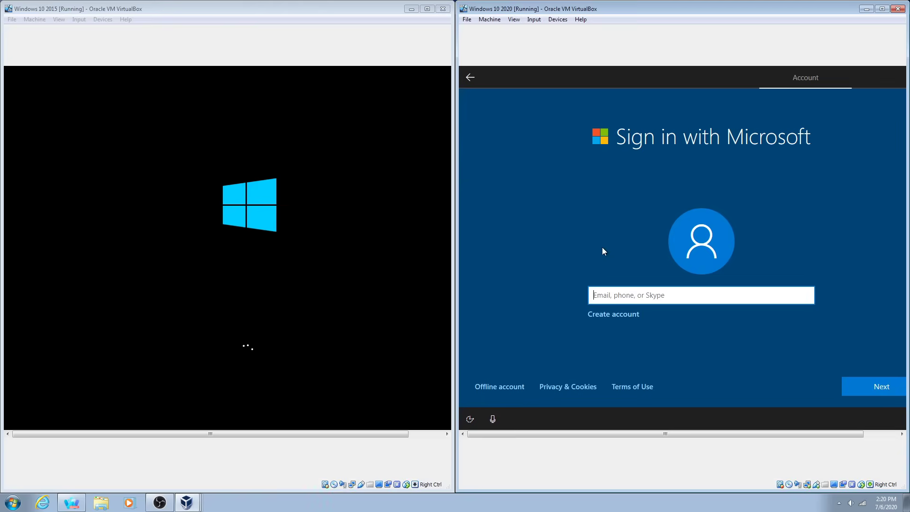
left_click(490, 386)
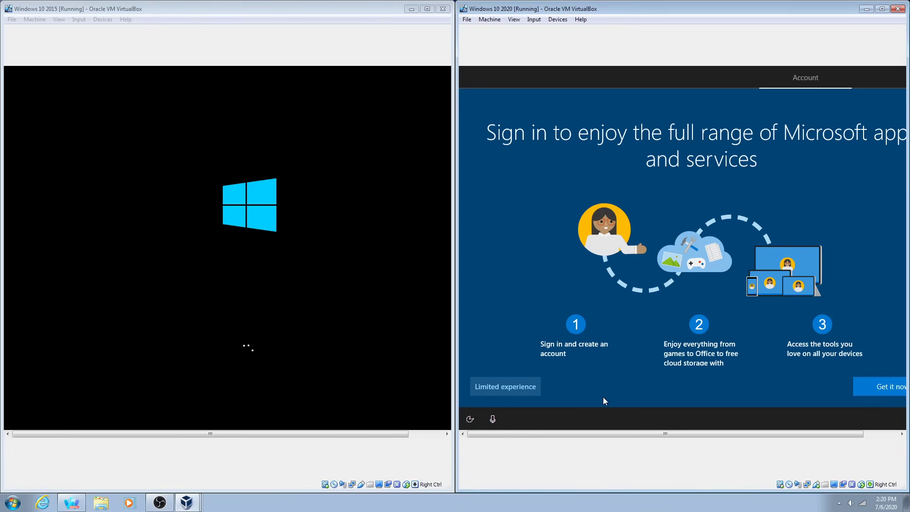
left_click_drag(583, 433, 605, 428)
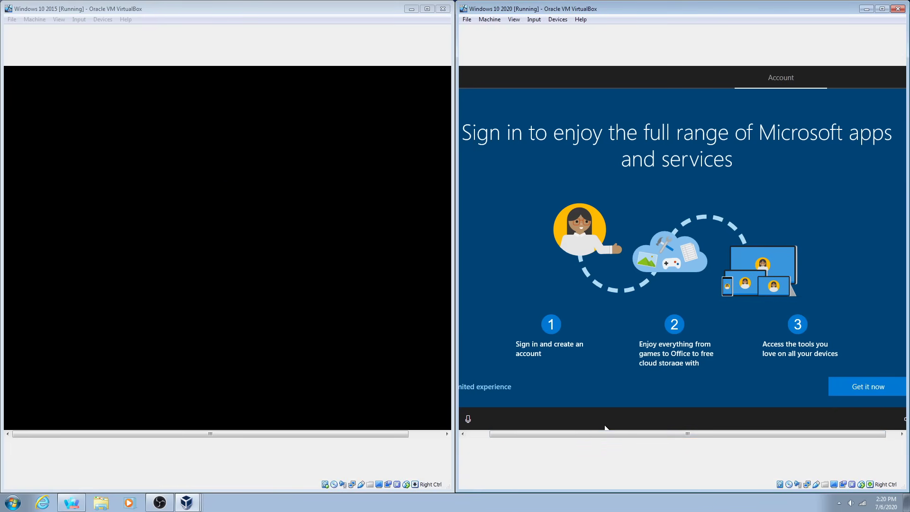
left_click(499, 393)
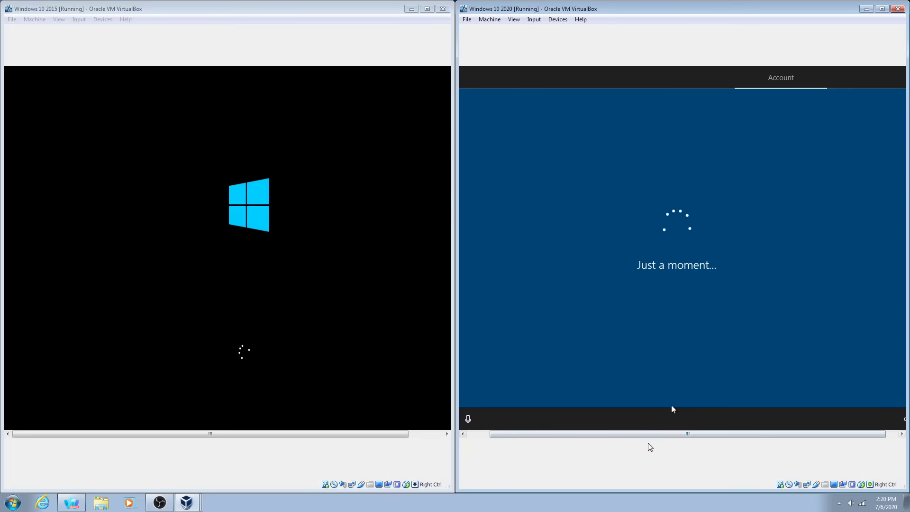
left_click_drag(658, 436, 648, 435)
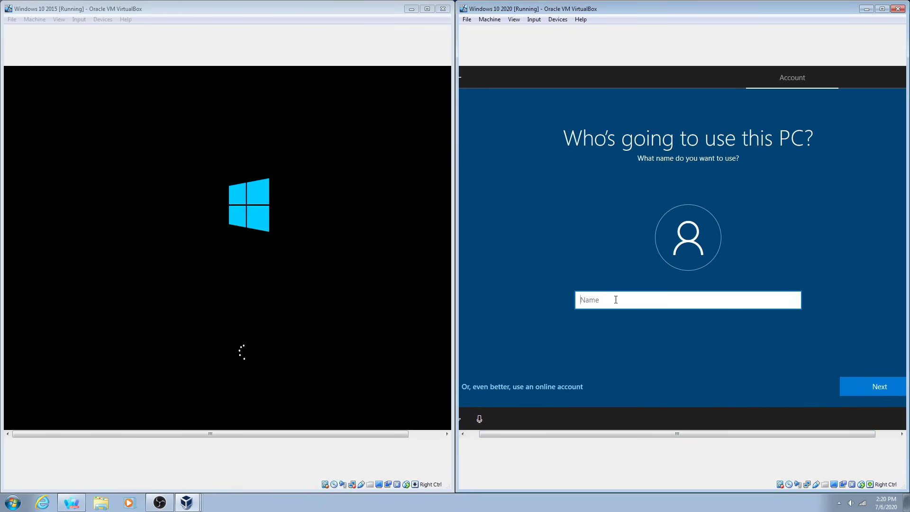
Name the 2020 local account 'Windows 10 2020' and leave the password empty
type("Windows 10 2020")
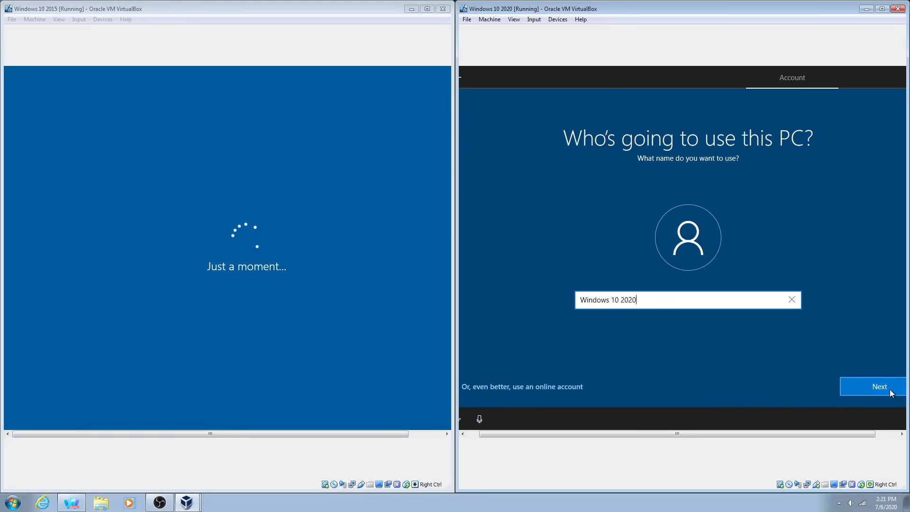
left_click(889, 389)
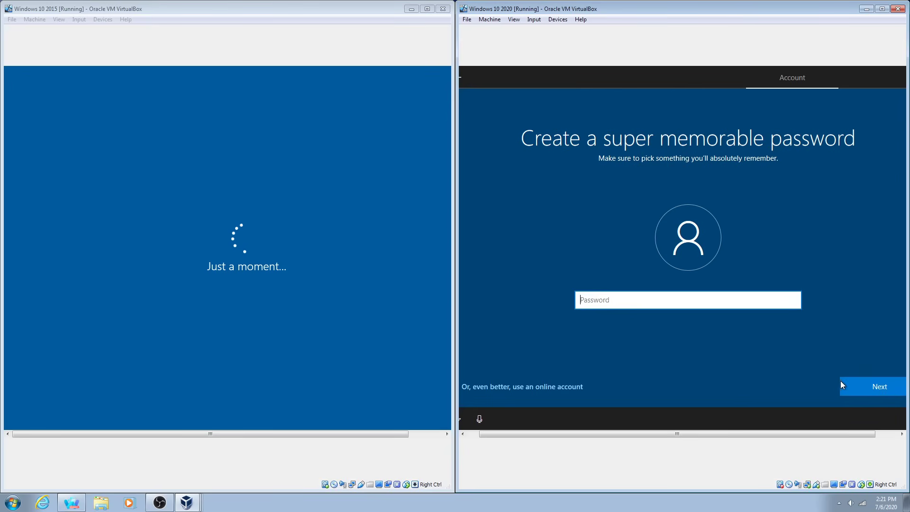
left_click(872, 385)
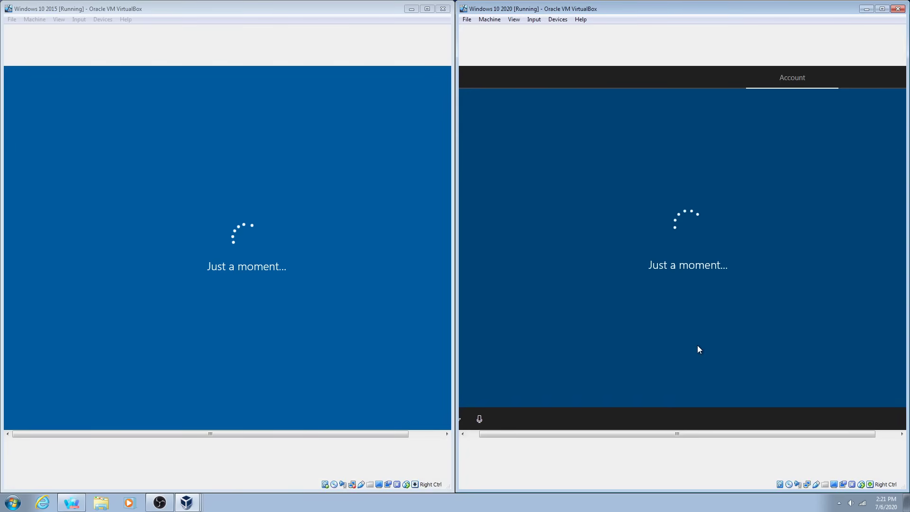
Review the 2020 privacy settings, decline activity history, and answer the Cortana prompt
scroll(661, 310, "up", 2)
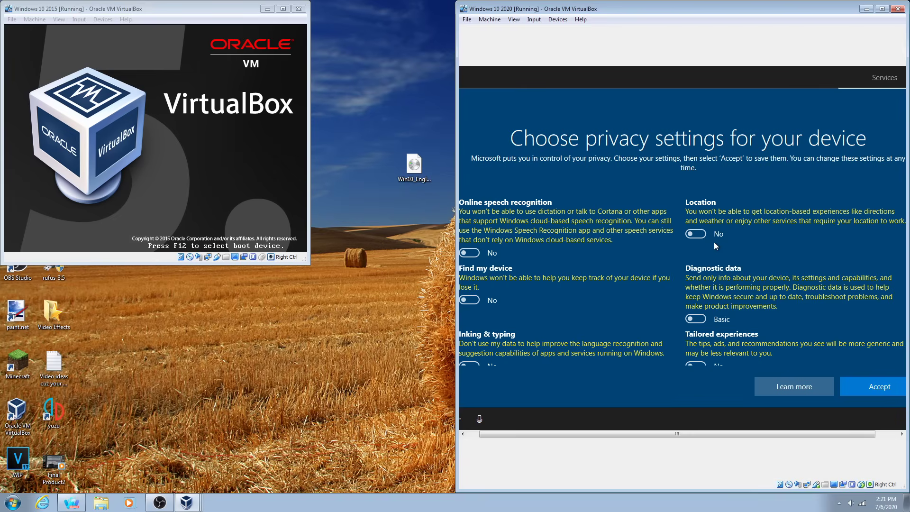
scroll(707, 289, "down", 1)
scroll(709, 293, "down", 1)
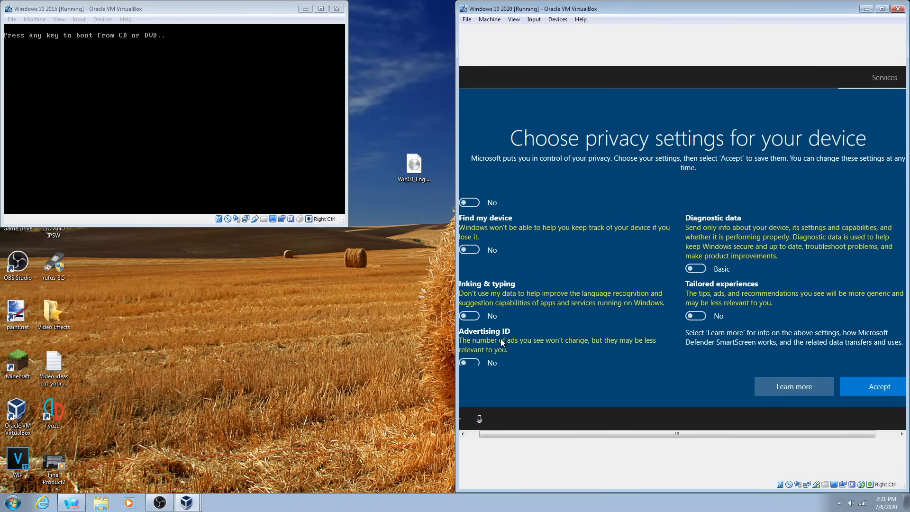
scroll(534, 345, "up", 3)
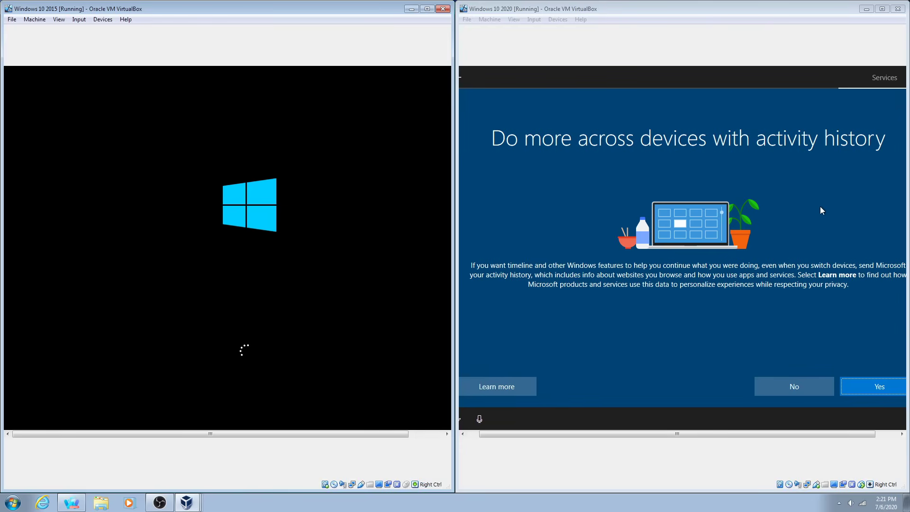
left_click(797, 389)
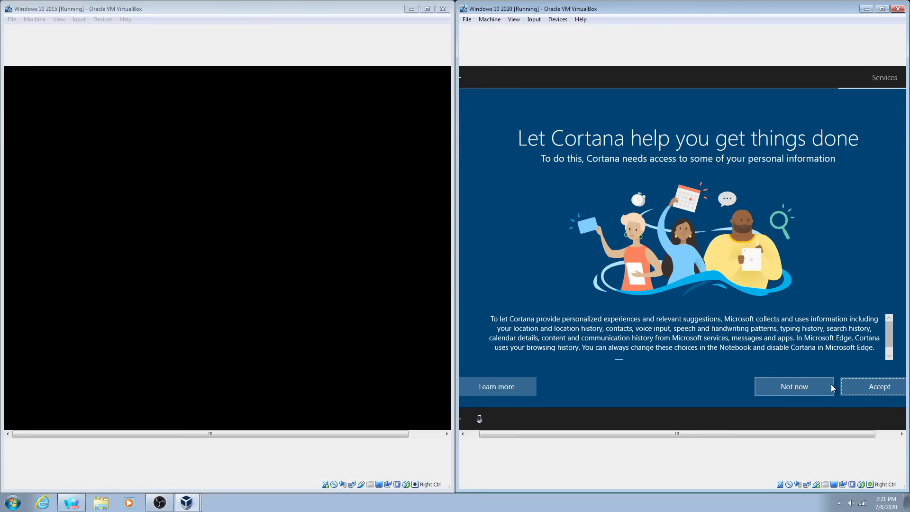
left_click(853, 392)
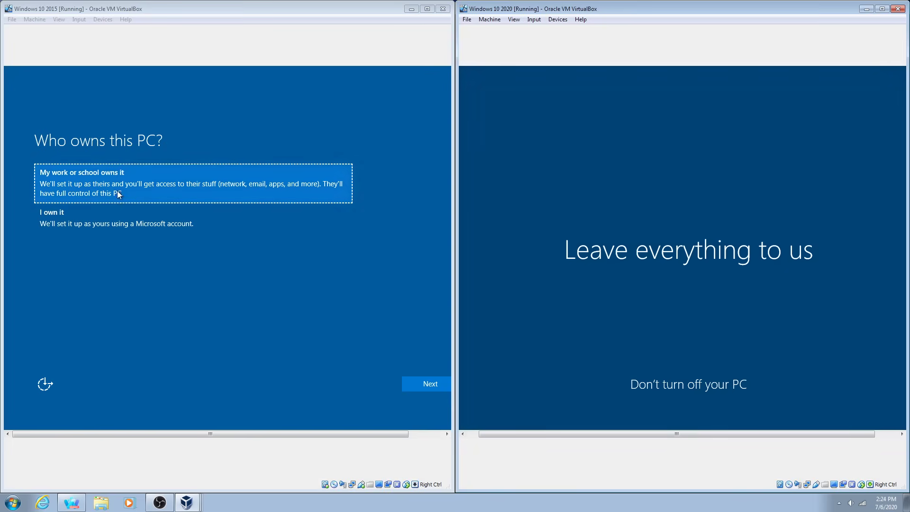
Mark the 2015 VM as personally owned and skip Microsoft account sign-in
left_click(124, 213)
left_click(406, 384)
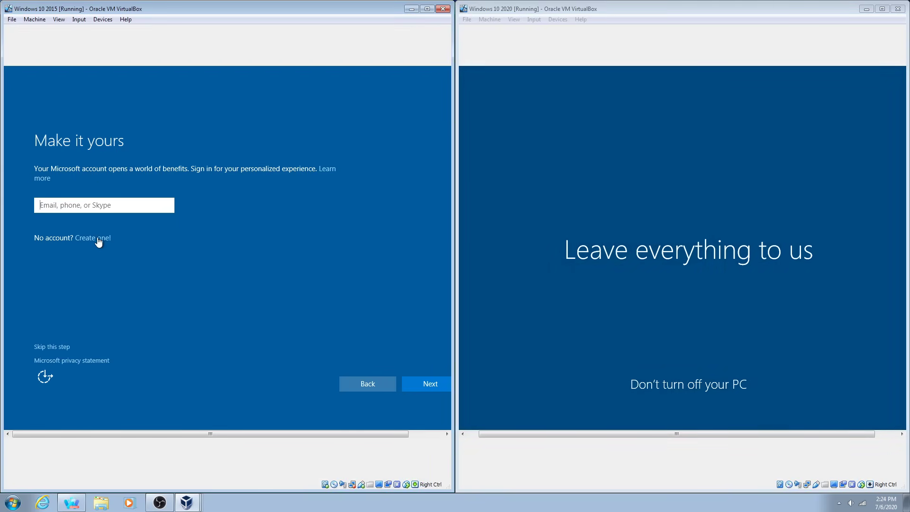
left_click(53, 347)
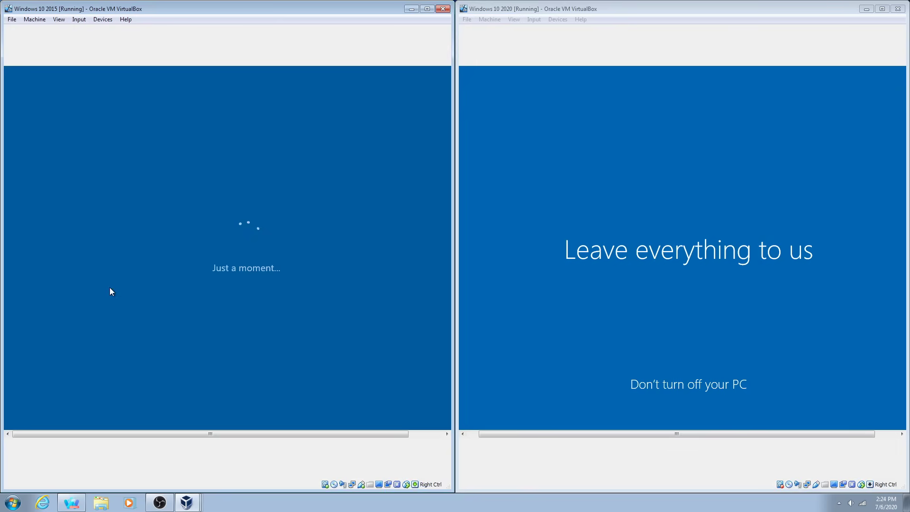
Create the 2015 local user 'Windows 10 2015' and continue setup
left_click(93, 219)
type("Windows 10 2015")
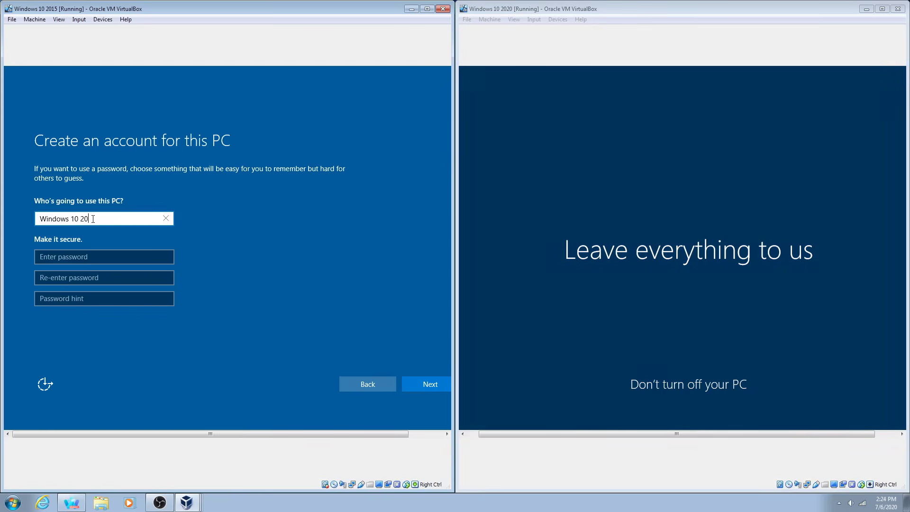
left_click(419, 384)
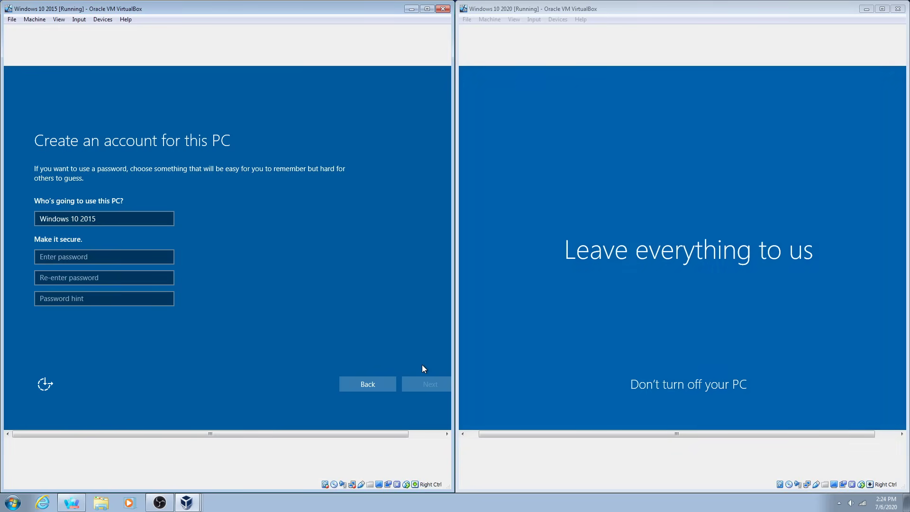
left_click(561, 49)
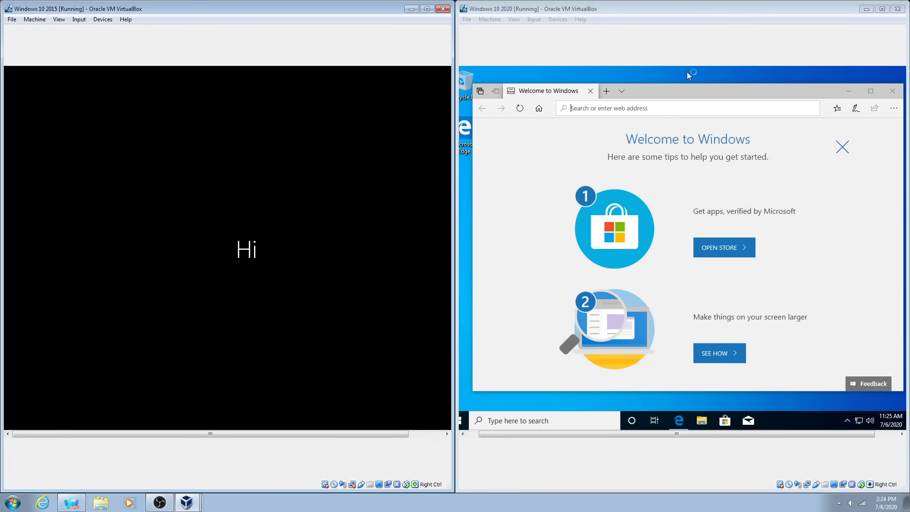
Open the Start menu in the 2020 VM while both Windows 10 guests finish reaching their desktops
left_click(468, 421)
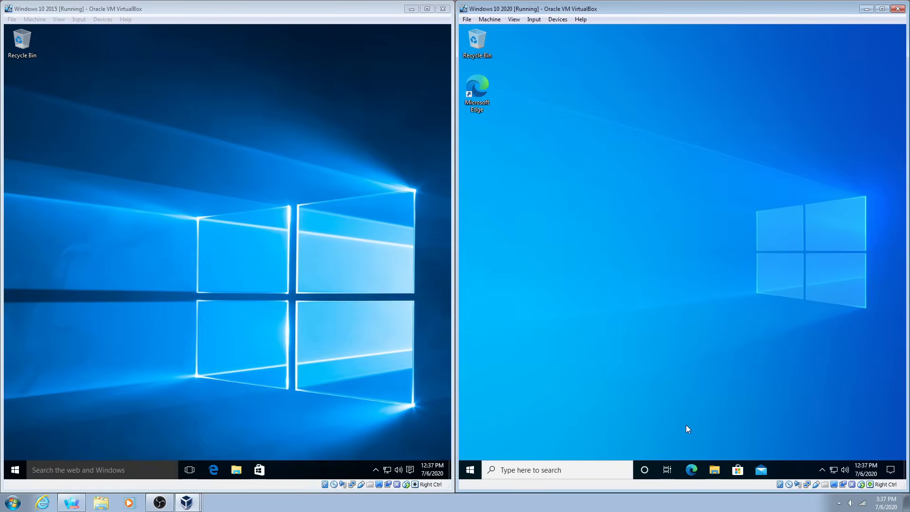
left_click(229, 206)
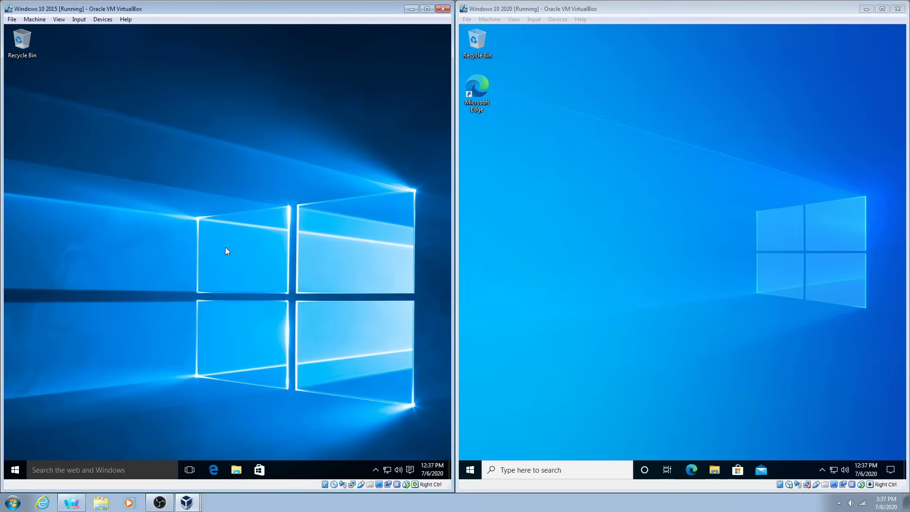
left_click(739, 246)
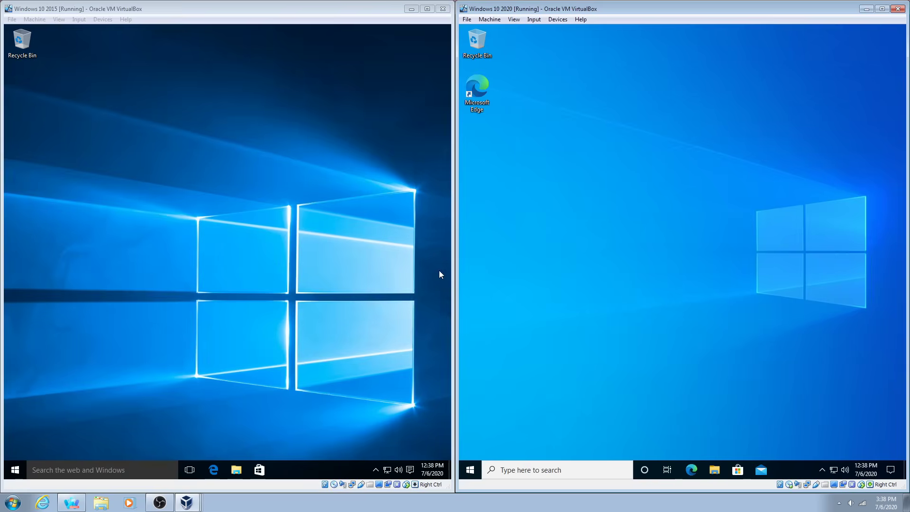
left_click(337, 277)
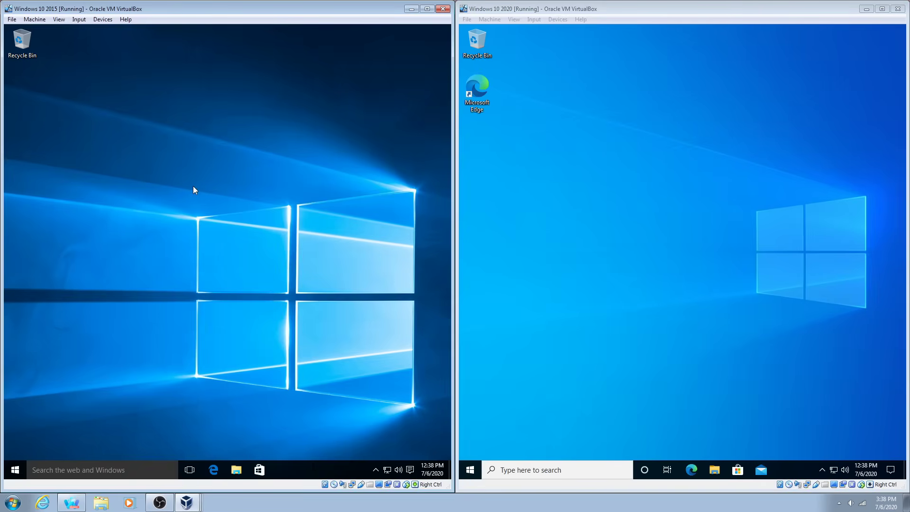
mouse_move(194, 191)
left_mouse_down()
mouse_move(217, 194)
mouse_move(348, 272)
mouse_move(422, 402)
mouse_move(187, 215)
mouse_move(195, 188)
left_mouse_up()
mouse_move(753, 189)
left_mouse_down()
mouse_move(806, 232)
mouse_move(865, 308)
mouse_move(774, 234)
mouse_move(755, 196)
left_mouse_up()
Open Personalize > Colors in both the 2020 and 2015 guests to compare their colour options
right_click(814, 196)
left_click(754, 286)
right_click(295, 255)
left_click(331, 345)
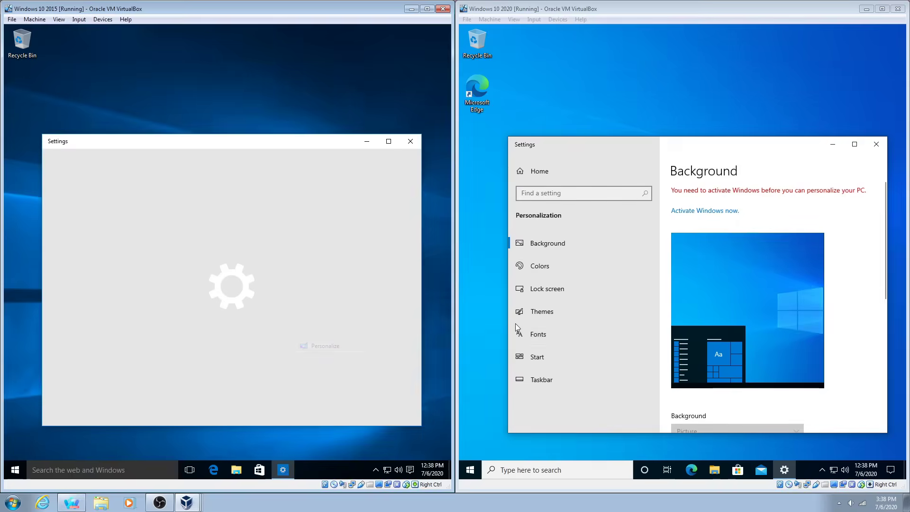
left_click(584, 265)
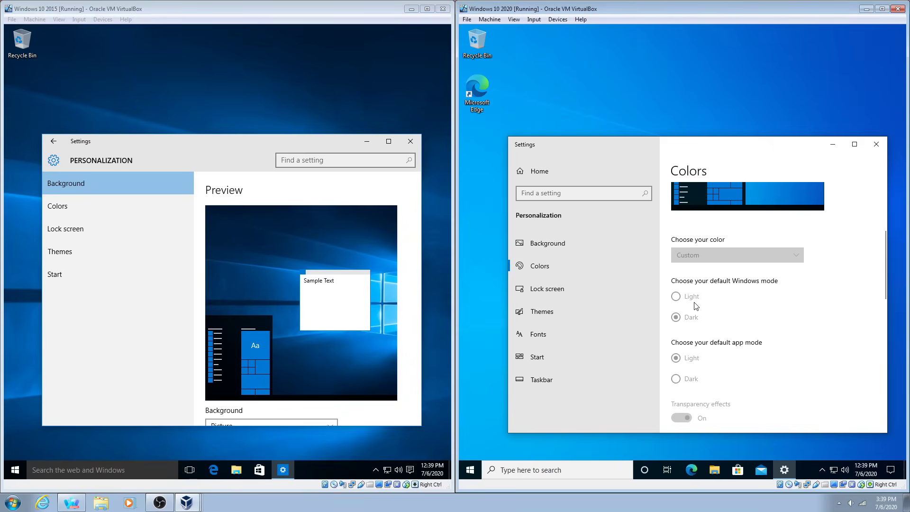
left_click(58, 206)
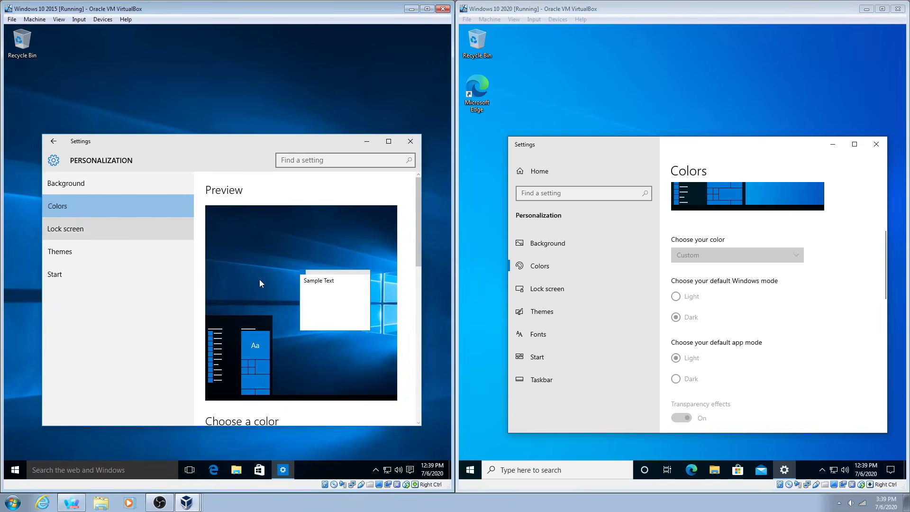
scroll(340, 308, "down", 10)
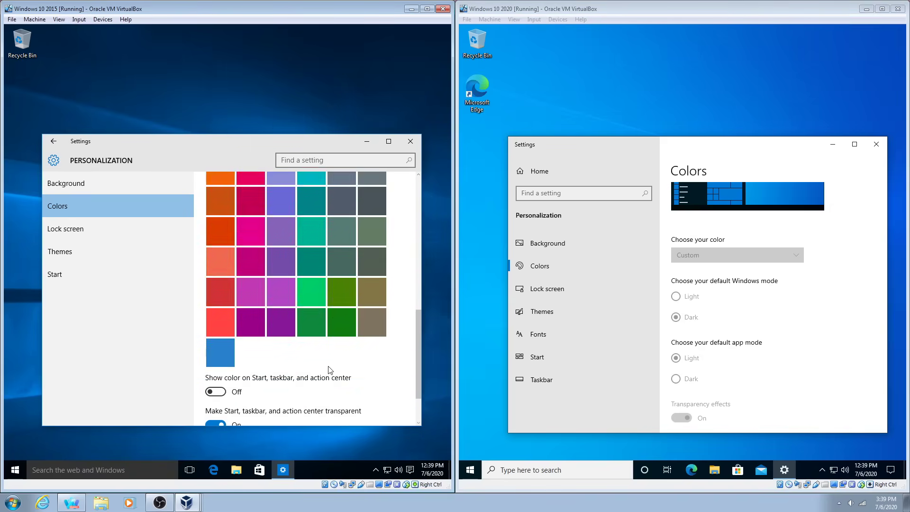